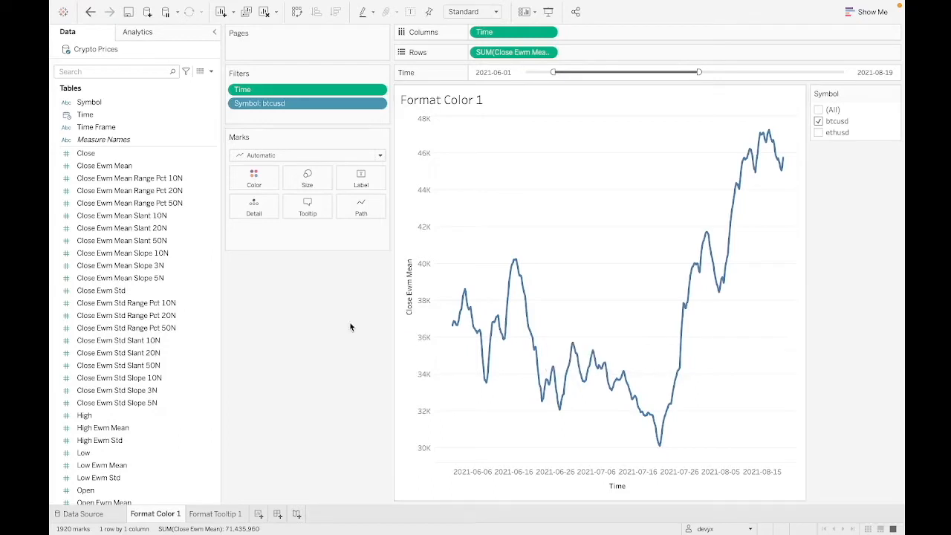
# - Check the Close Ewm Mean row formula and color the line by the Close Ewm Std Slant 10N field
pyautogui.doubleClick(525, 52)
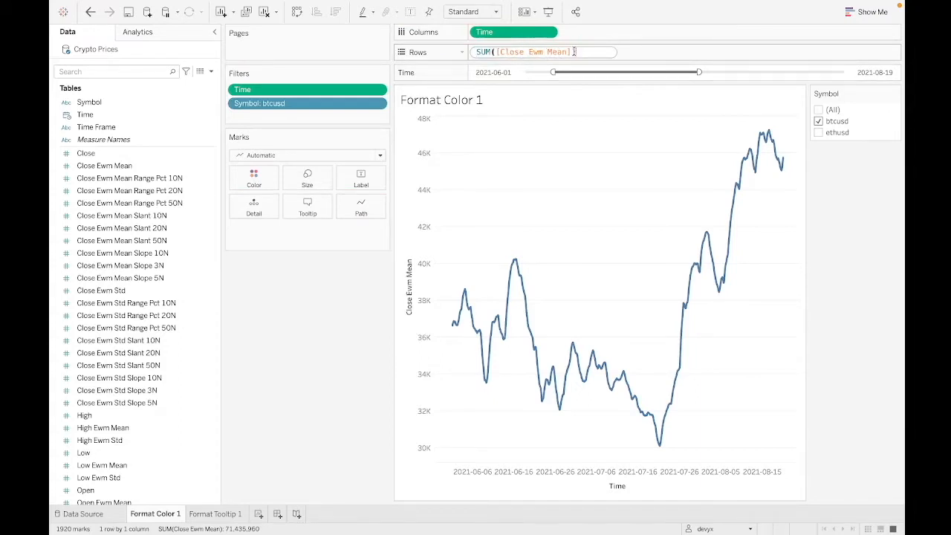
pyautogui.click(342, 309)
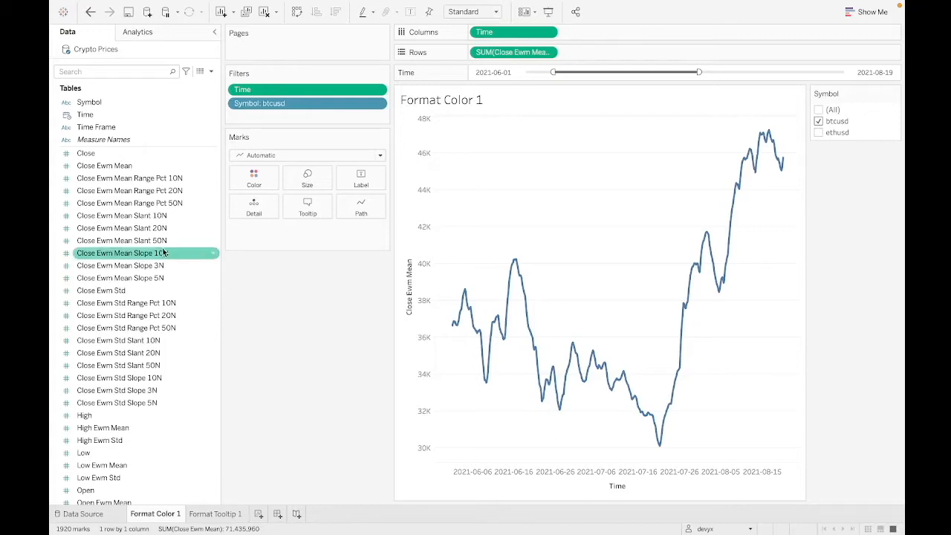
pyautogui.moveTo(138, 343)
pyautogui.mouseDown()
pyautogui.moveTo(316, 139)
pyautogui.moveTo(255, 197)
pyautogui.moveTo(254, 184)
pyautogui.mouseUp()
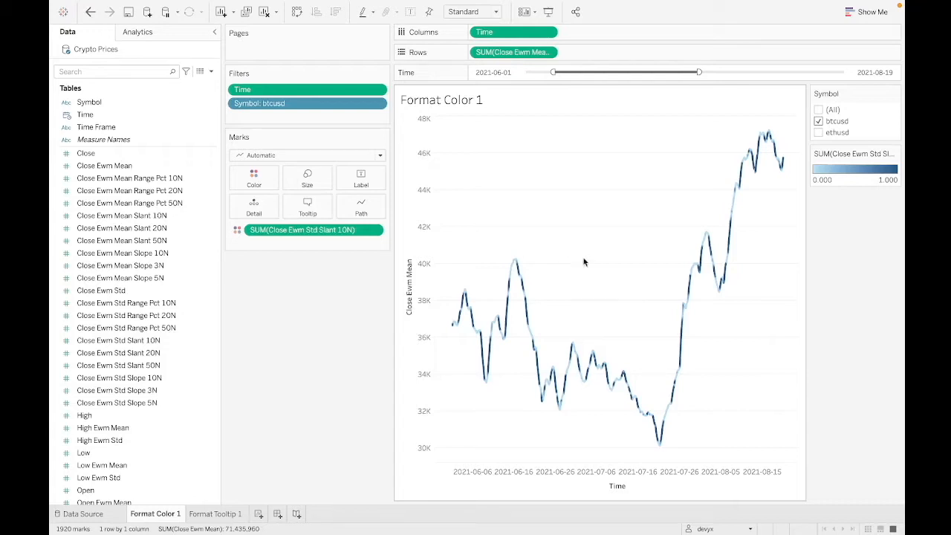
# - Edit the color legend of Close Ewm Std Slant 10N to use stepped color with 2 steps
pyautogui.doubleClick(856, 167)
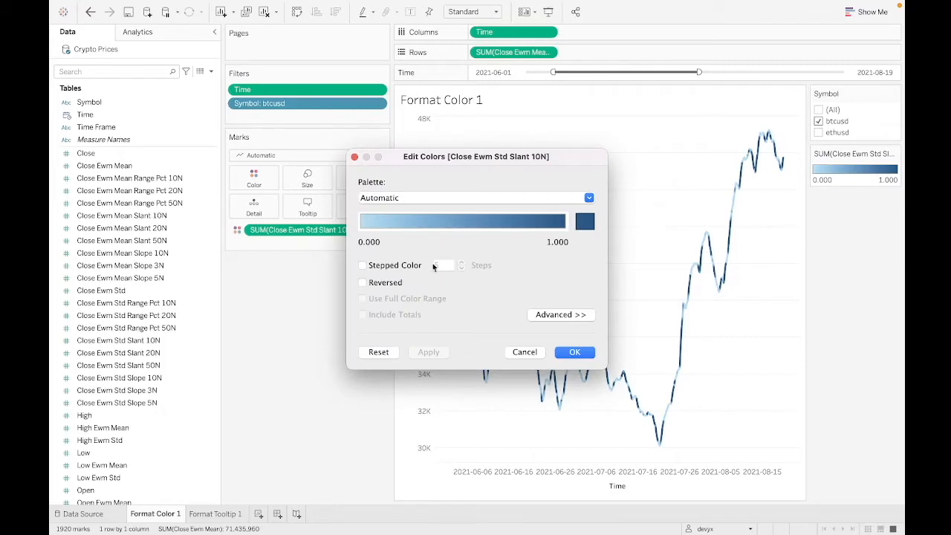
pyautogui.click(363, 265)
pyautogui.click(462, 268)
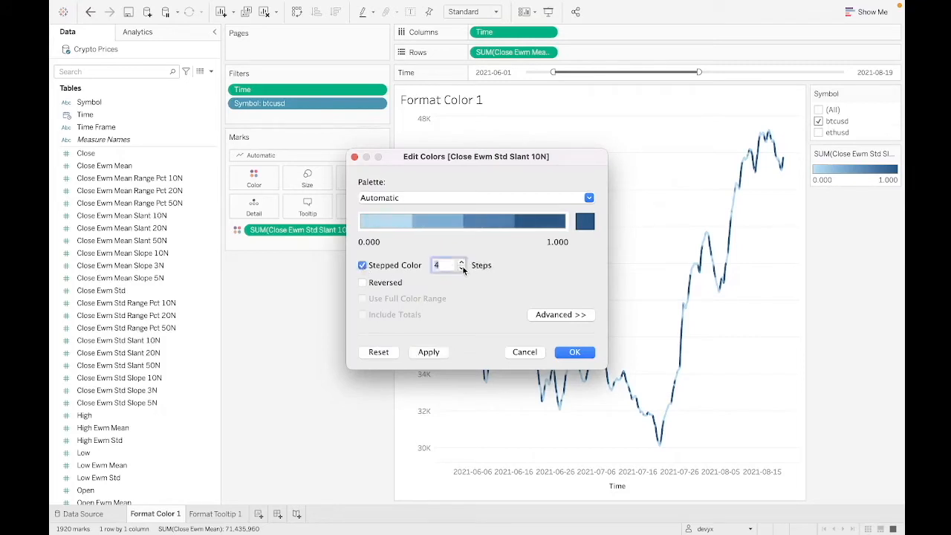
pyautogui.click(461, 268)
pyautogui.click(461, 269)
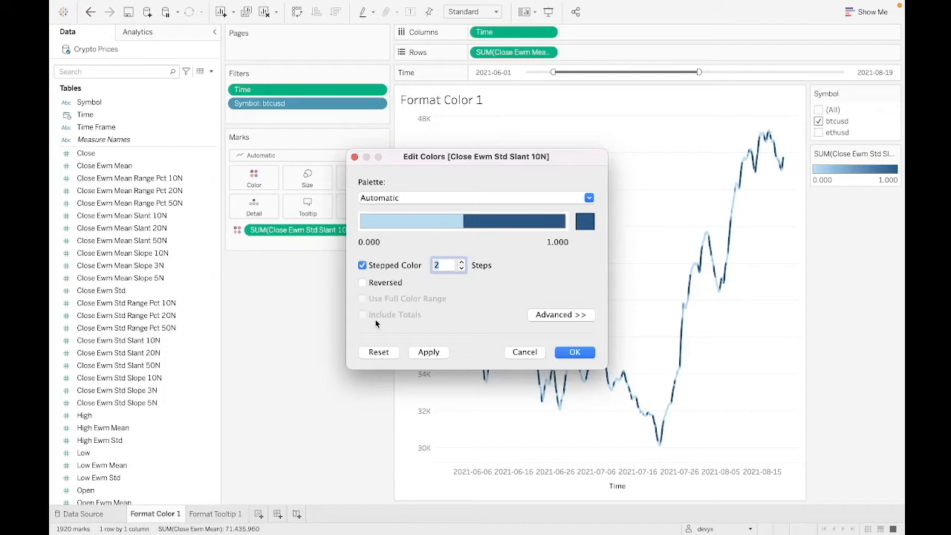
# - Fix the color range in the advanced options with start 0, end 1 and center 0,5
pyautogui.click(578, 315)
pyautogui.click(362, 347)
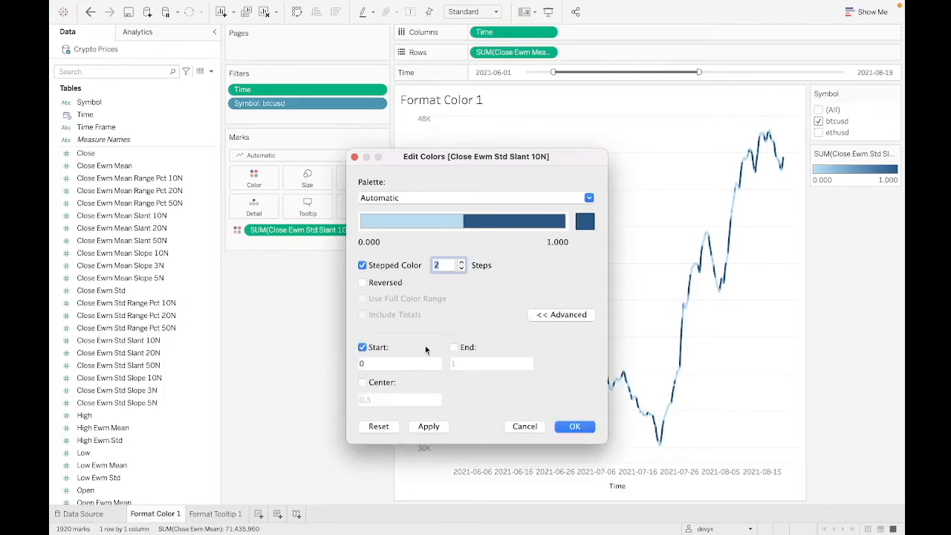
pyautogui.click(455, 348)
pyautogui.click(363, 383)
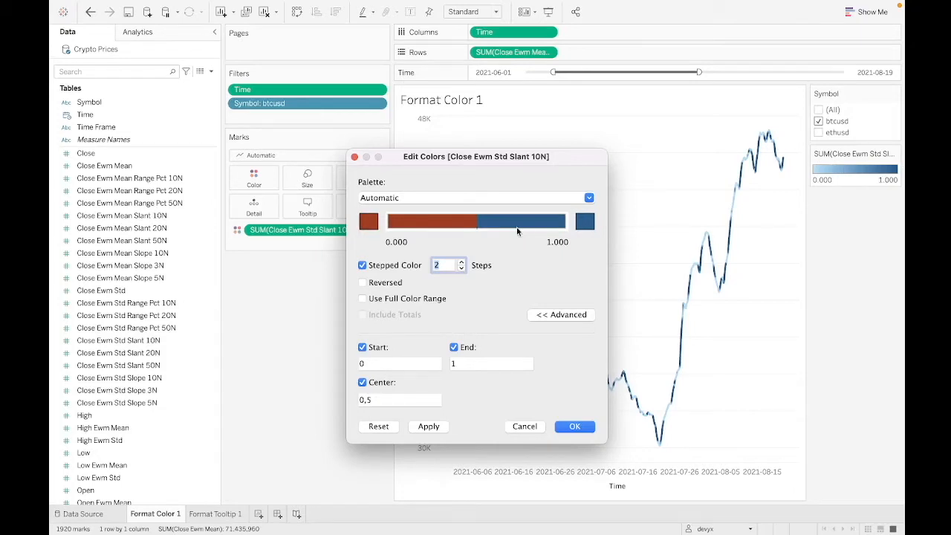
# - Brighten the palette's low-end color to orange-red and its high-end color to light blue, and apply the edited colors to the chart
pyautogui.click(368, 222)
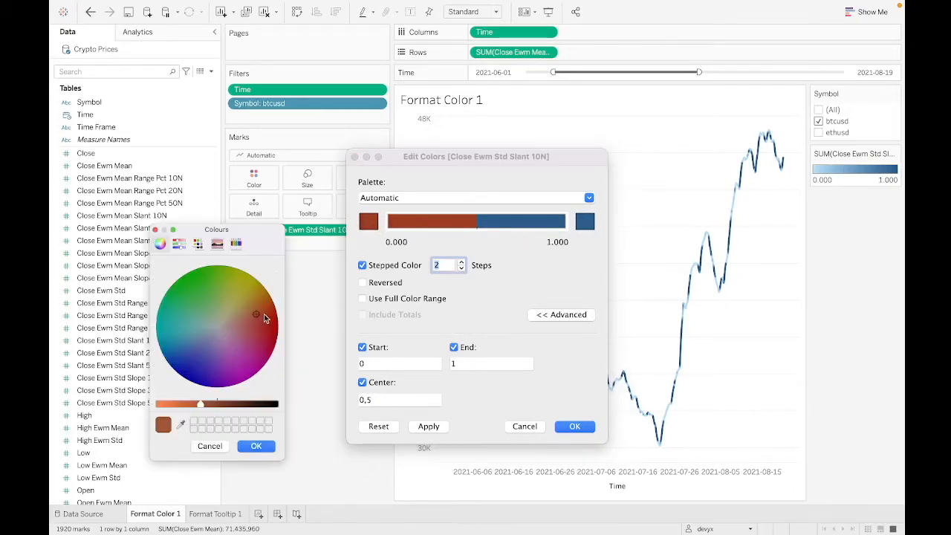
pyautogui.moveTo(198, 405); pyautogui.dragTo(163, 404)
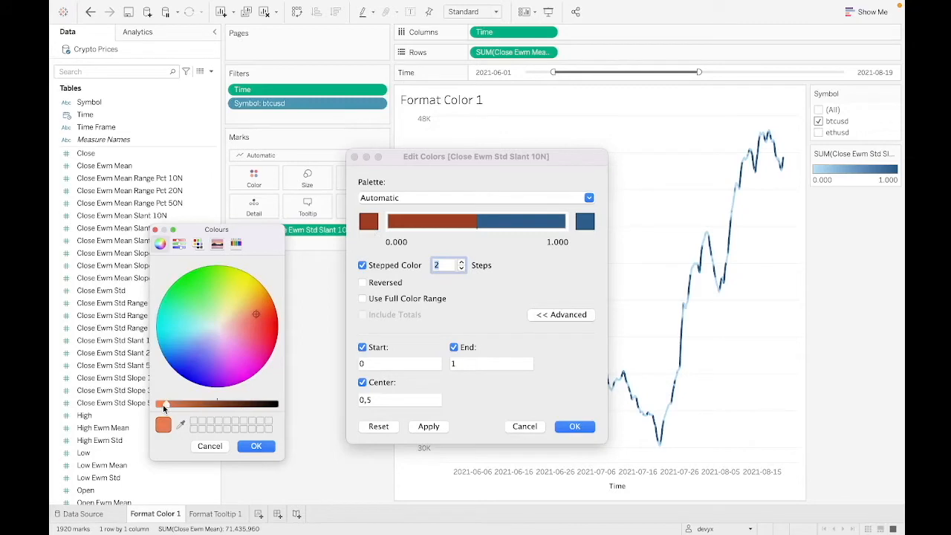
pyautogui.click(252, 444)
pyautogui.click(584, 222)
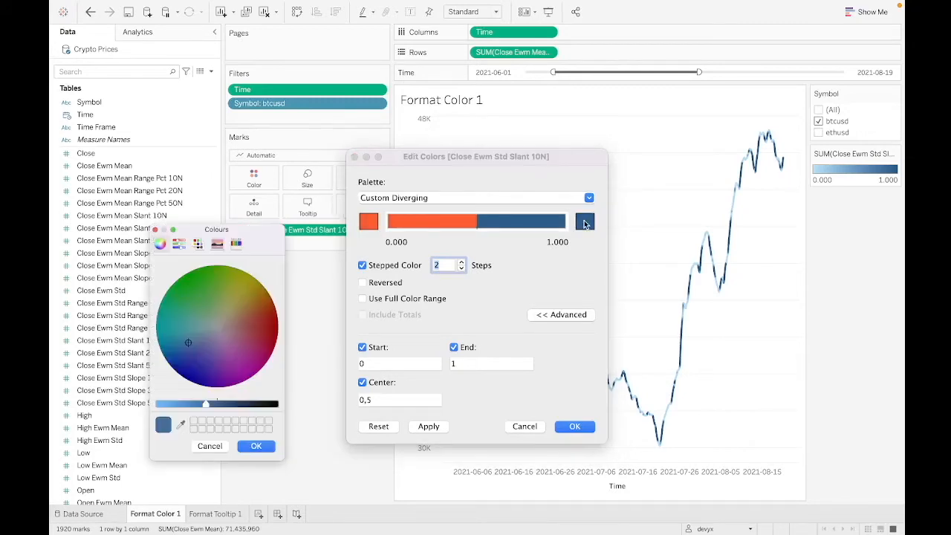
pyautogui.moveTo(207, 404); pyautogui.dragTo(165, 404)
pyautogui.click(256, 446)
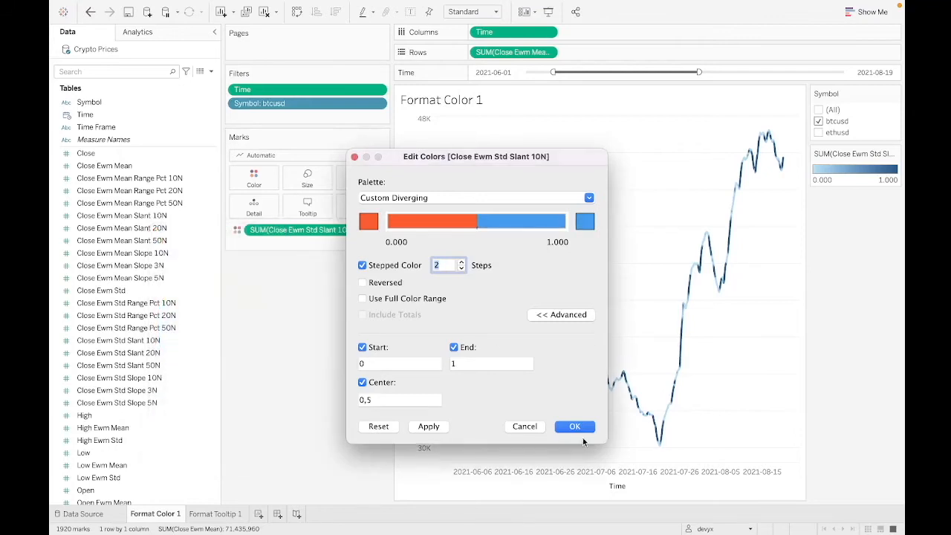
pyautogui.click(585, 427)
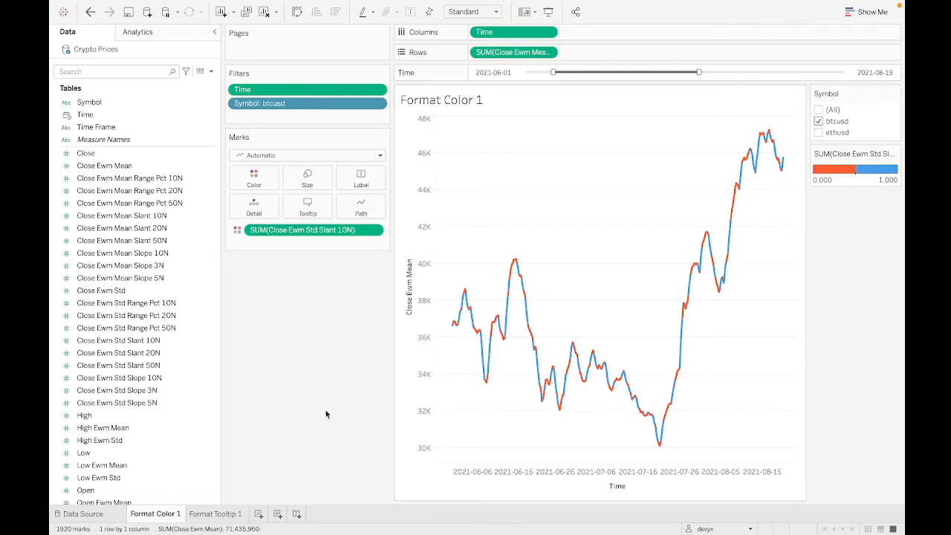
# - Duplicate the Format Color 1 sheet and rename the copy Format Color 2
pyautogui.rightClick(175, 515)
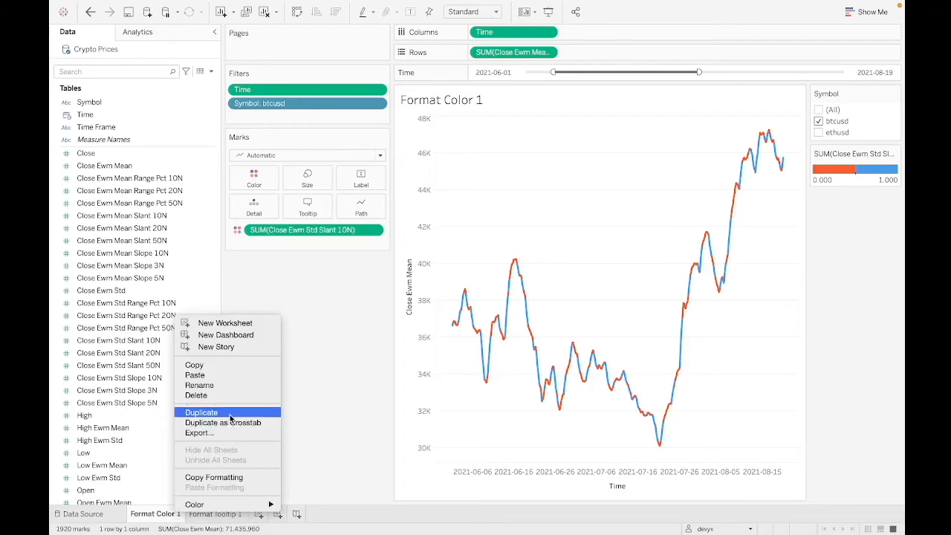
pyautogui.click(201, 412)
pyautogui.doubleClick(226, 514)
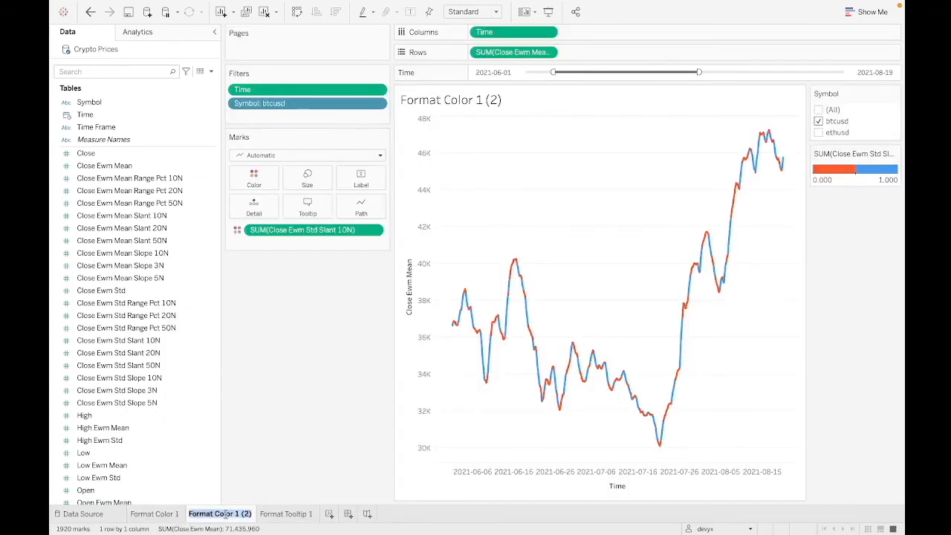
pyautogui.click(252, 514)
pyautogui.press('BackSpace')
pyautogui.press('BackSpace')
pyautogui.press('BackSpace')
pyautogui.press('BackSpace')
pyautogui.press('BackSpace')
pyautogui.write('2')
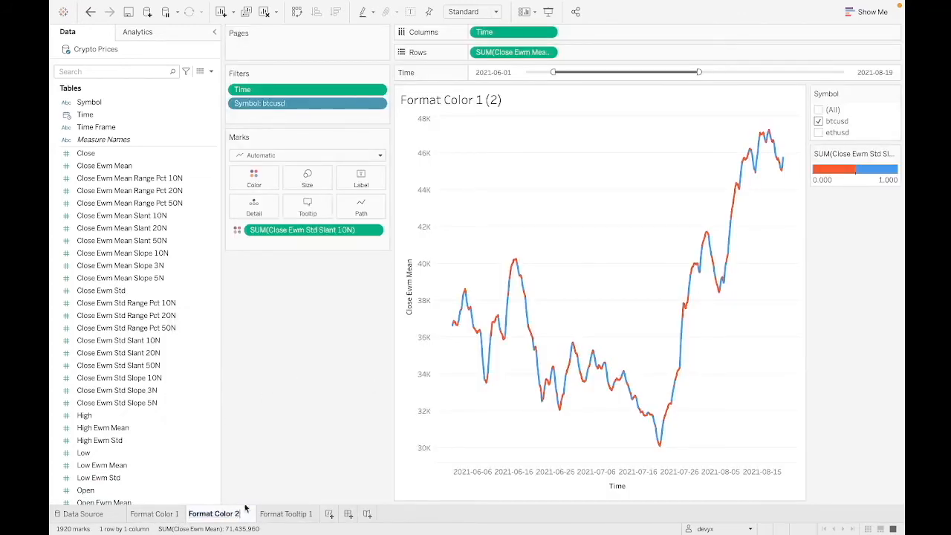
pyautogui.press('Return')
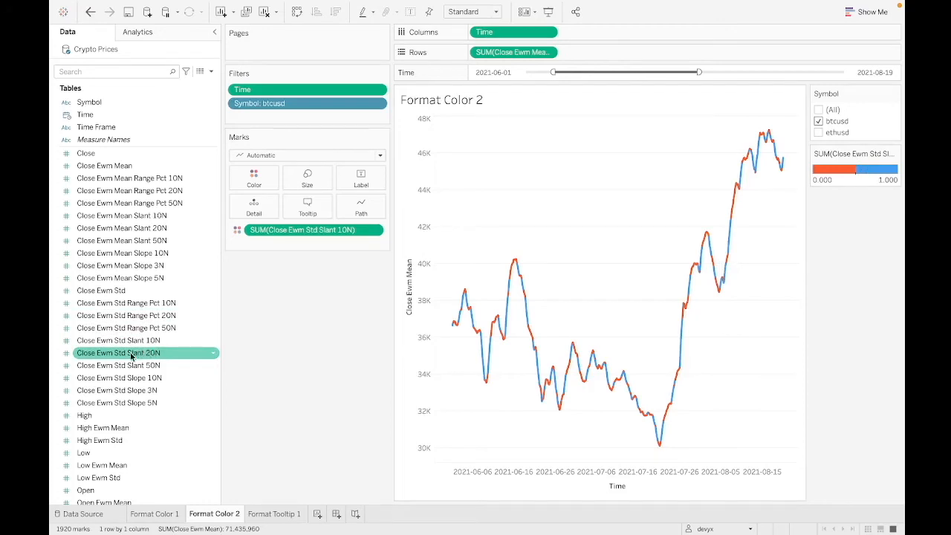
# - Try replacing the line's color field with Close Ewm Std Slant 20N from the data fields, and undo the replacement
pyautogui.moveTo(131, 358); pyautogui.dragTo(306, 229)
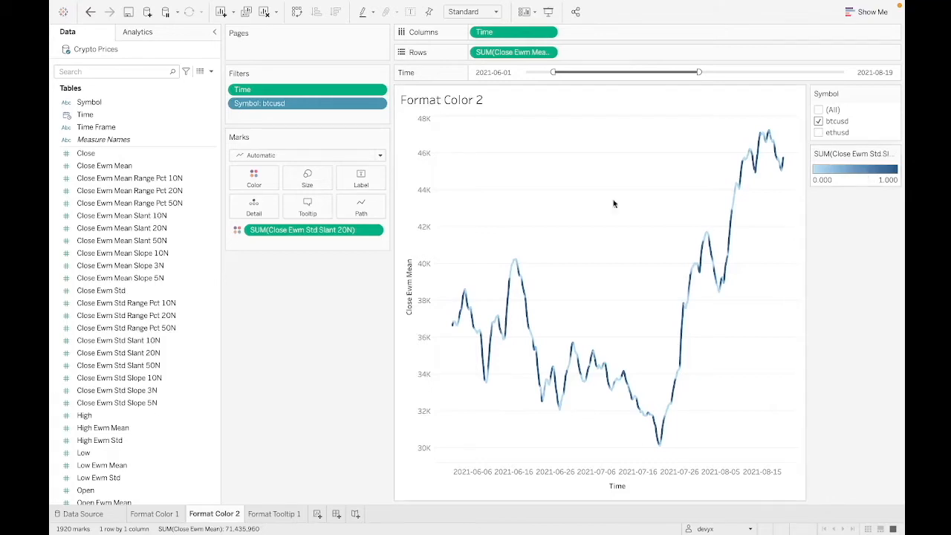
pyautogui.doubleClick(869, 169)
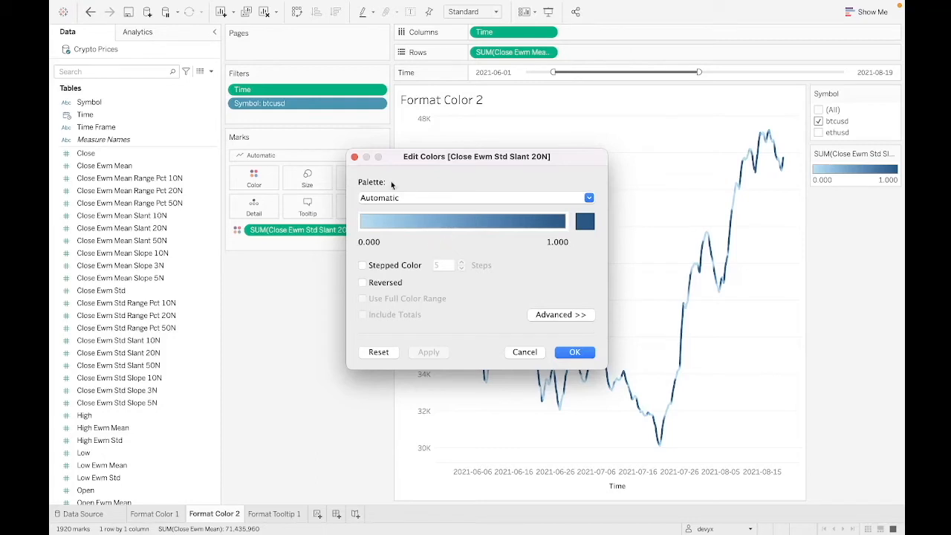
pyautogui.click(355, 156)
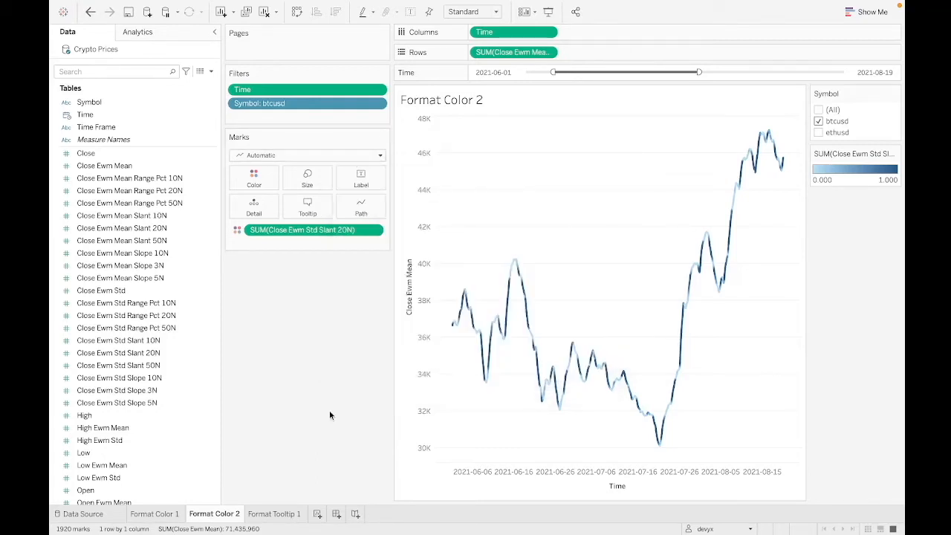
pyautogui.doubleClick(312, 229)
pyautogui.click(320, 317)
pyautogui.press('super+z')
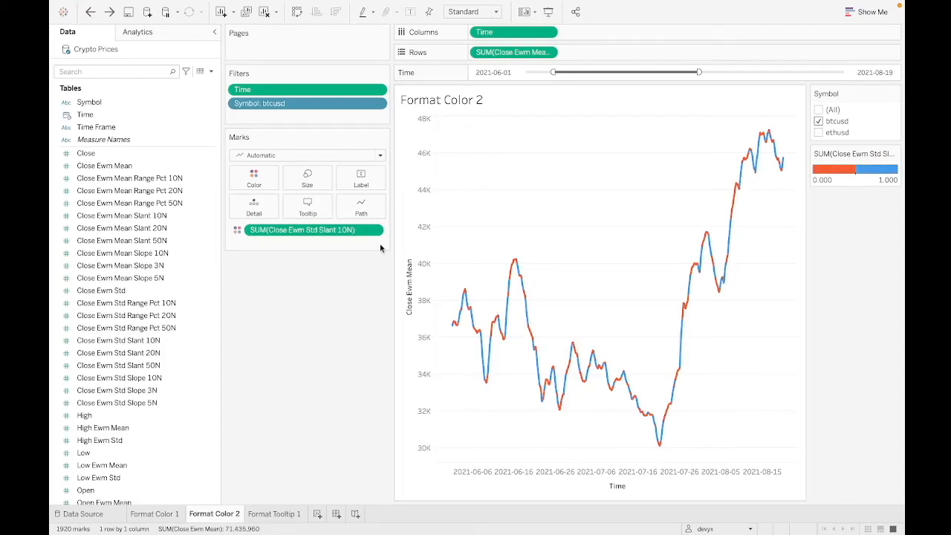
# - Edit the color field's formula to use Close Ewm Std Slant 20N and compare the chart with the Format Color 1 sheet
pyautogui.doubleClick(297, 230)
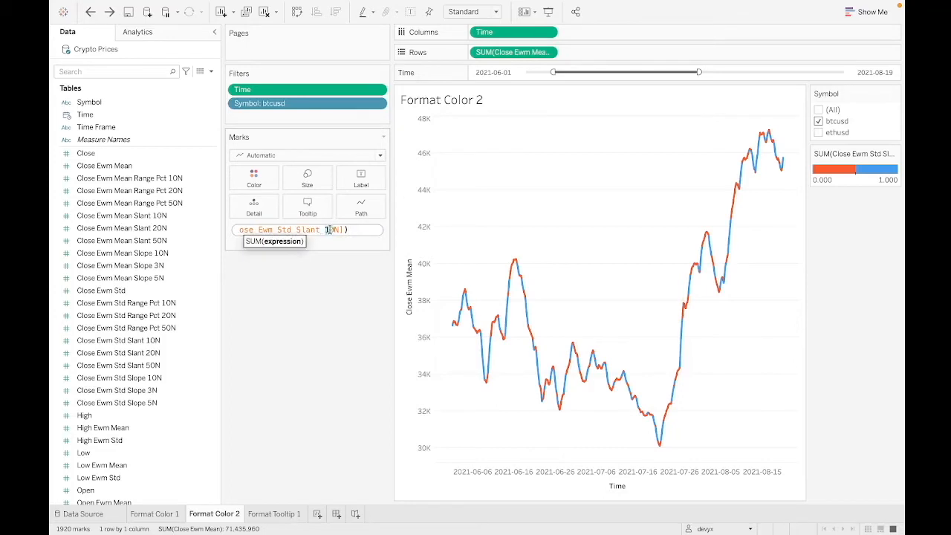
pyautogui.press('BackSpace')
pyautogui.write('2')
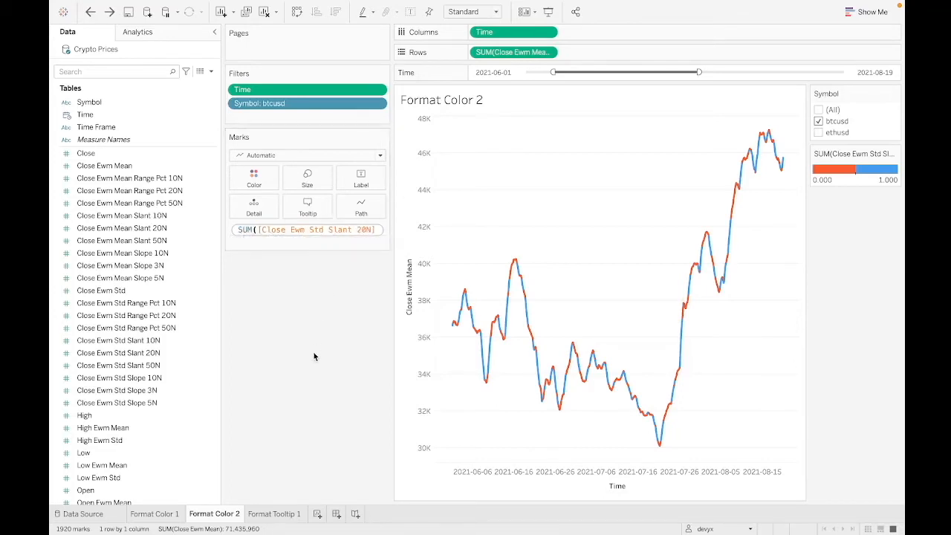
pyautogui.press('Return')
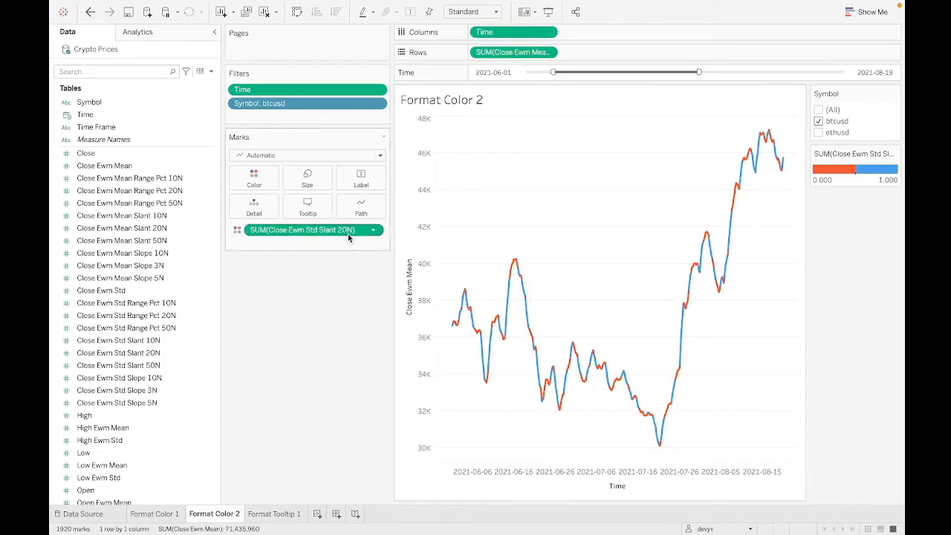
pyautogui.click(154, 513)
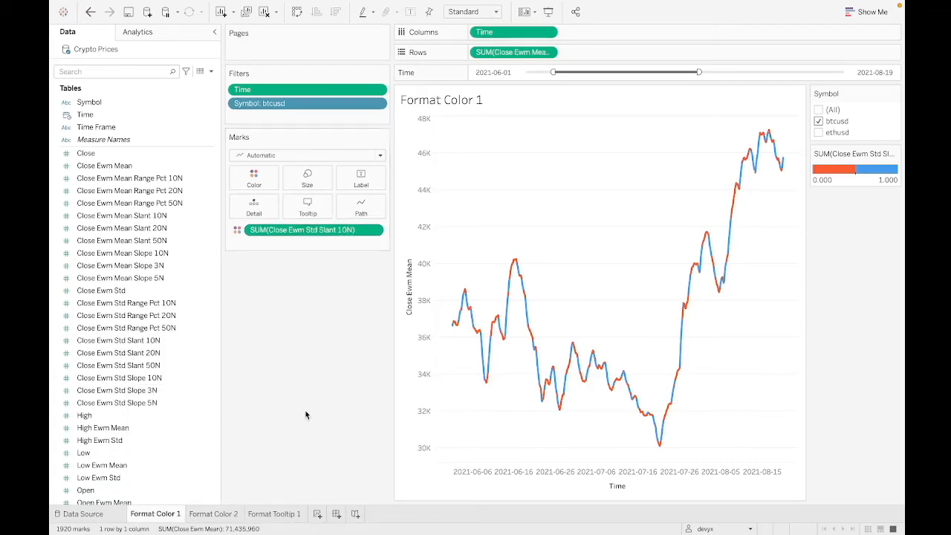
pyautogui.click(217, 515)
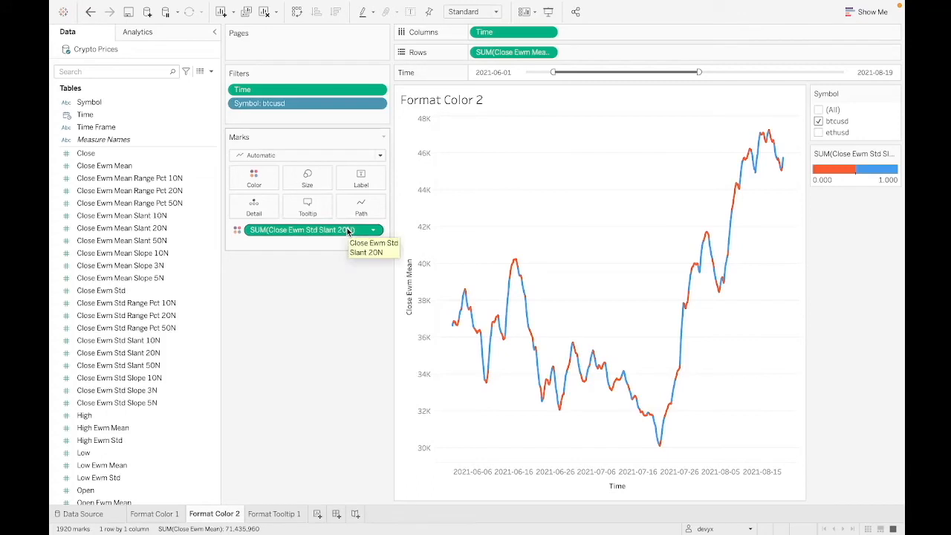
# - Duplicate the Format Color 2 sheet and rename the copy Format Color 3
pyautogui.rightClick(218, 520)
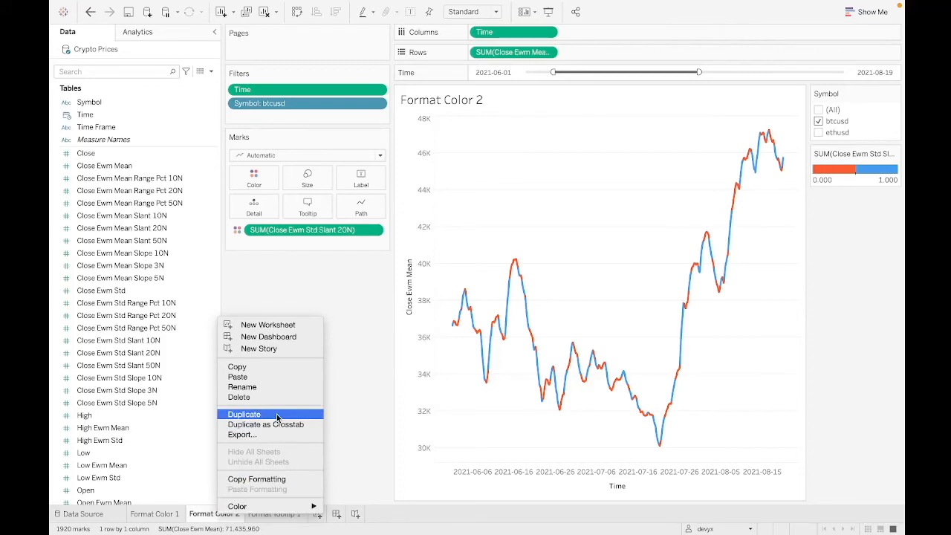
pyautogui.click(275, 415)
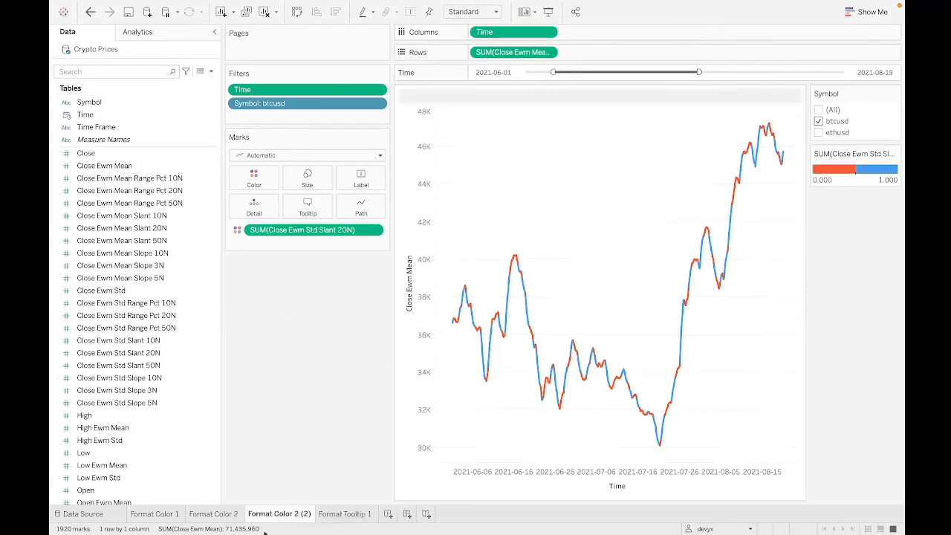
pyautogui.doubleClick(283, 511)
pyautogui.click(312, 514)
pyautogui.press('BackSpace')
pyautogui.press('BackSpace')
pyautogui.press('BackSpace')
pyautogui.press('BackSpace')
pyautogui.write('3')
pyautogui.press('Return')
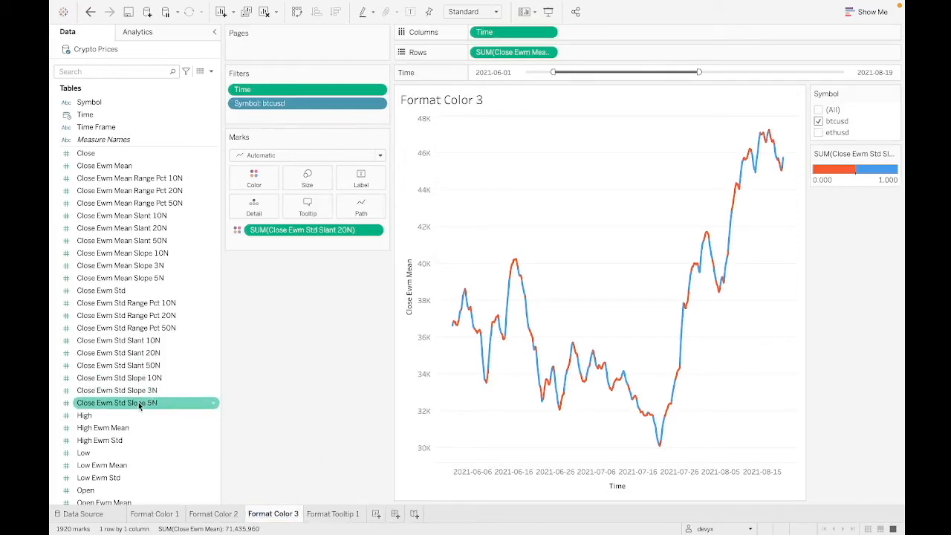
# - Edit the color field's formula on Format Color 3 to use Close Ewm Std Slope 10N
pyautogui.doubleClick(357, 229)
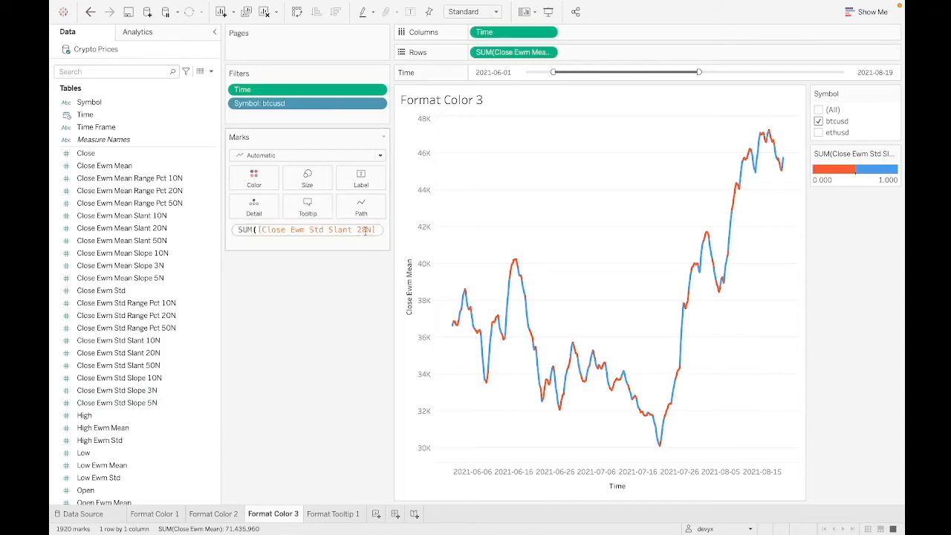
pyautogui.moveTo(374, 230); pyautogui.dragTo(301, 231)
pyautogui.write('Std S')
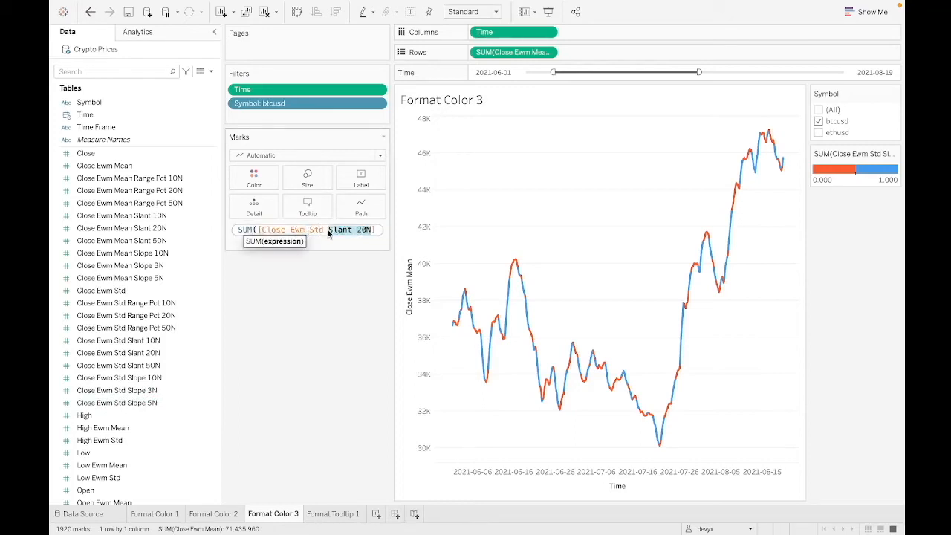
pyautogui.write('lope')
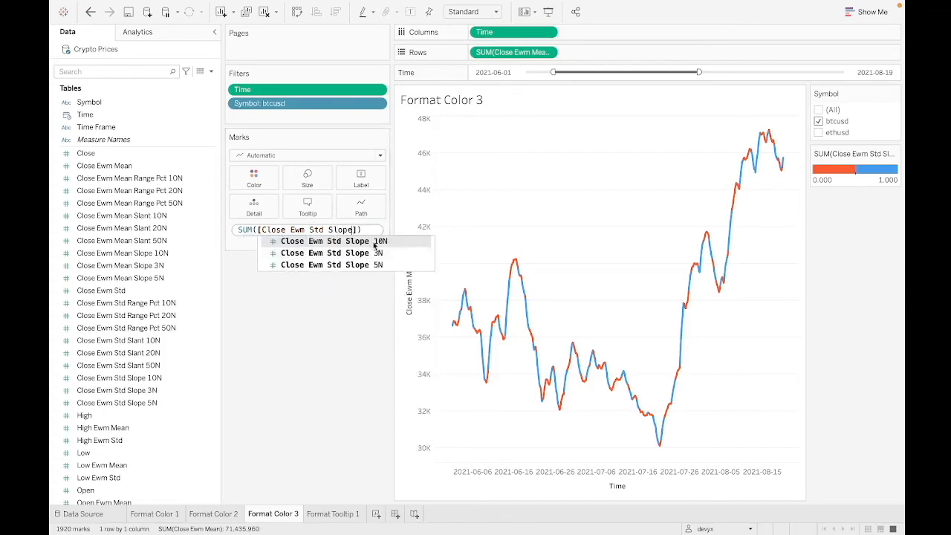
pyautogui.click(375, 243)
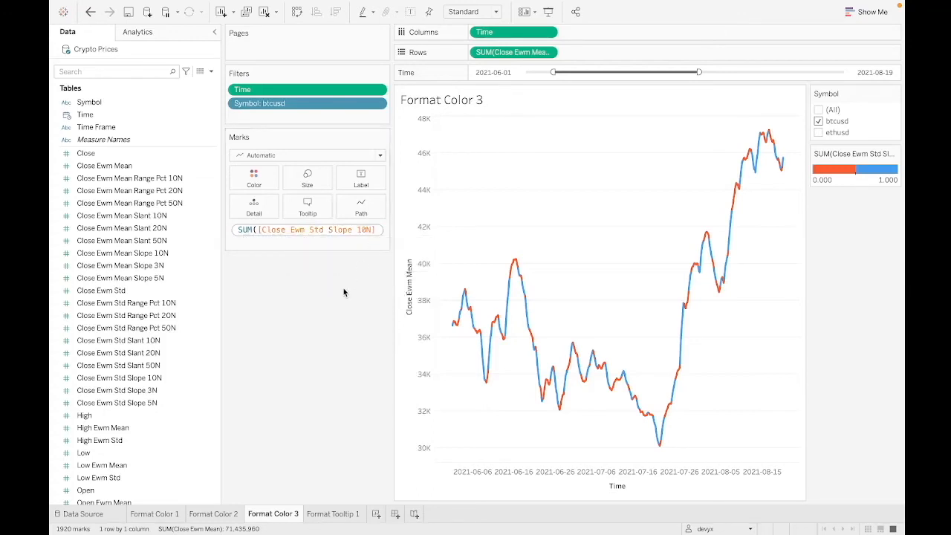
pyautogui.press('Return')
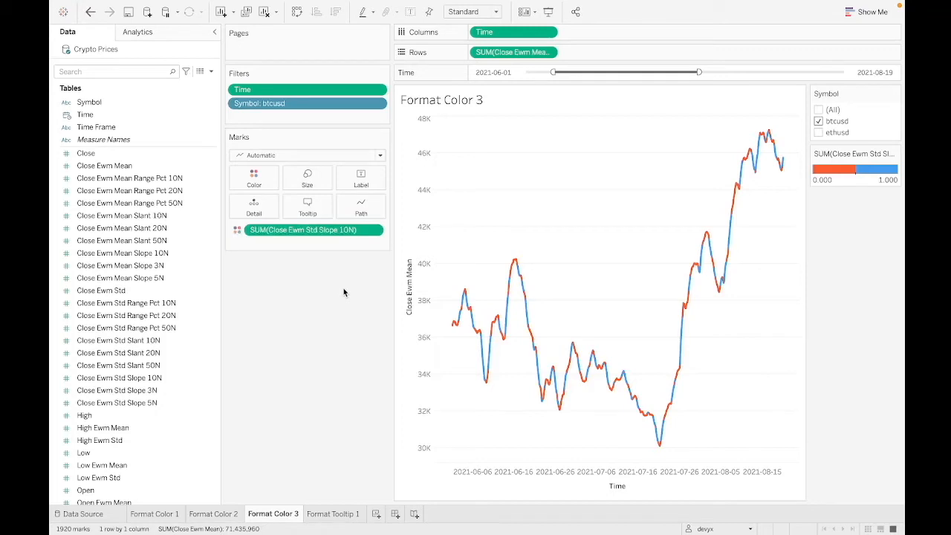
# - Compare the line coloring across the Format Color 1, Format Color 2 and Format Color 3 sheets
pyautogui.click(198, 519)
pyautogui.click(171, 519)
pyautogui.click(214, 517)
pyautogui.click(256, 516)
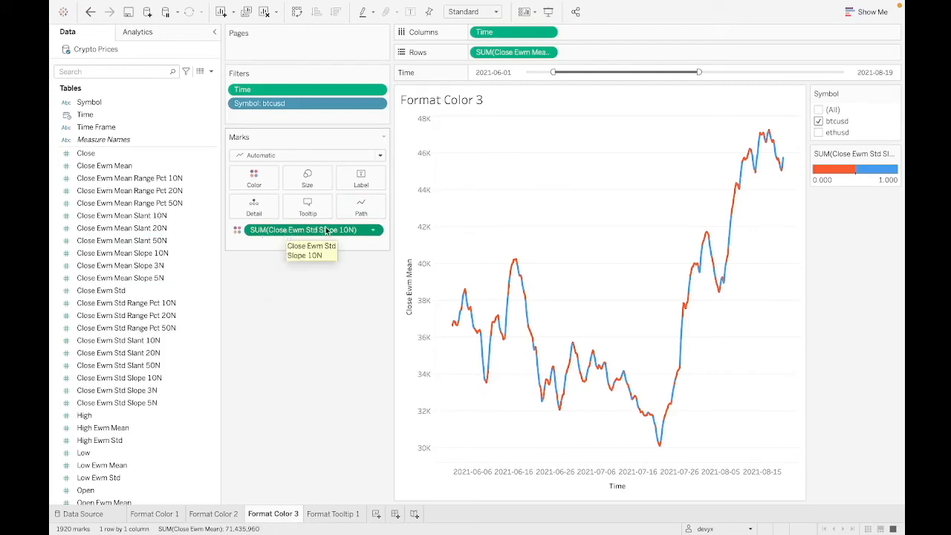
# - On the Format Tooltip 1 sheet, inspect the price line's tooltip and the number format of the Close Ewm Mean measure
pyautogui.click(321, 513)
pyautogui.moveTo(511, 261)
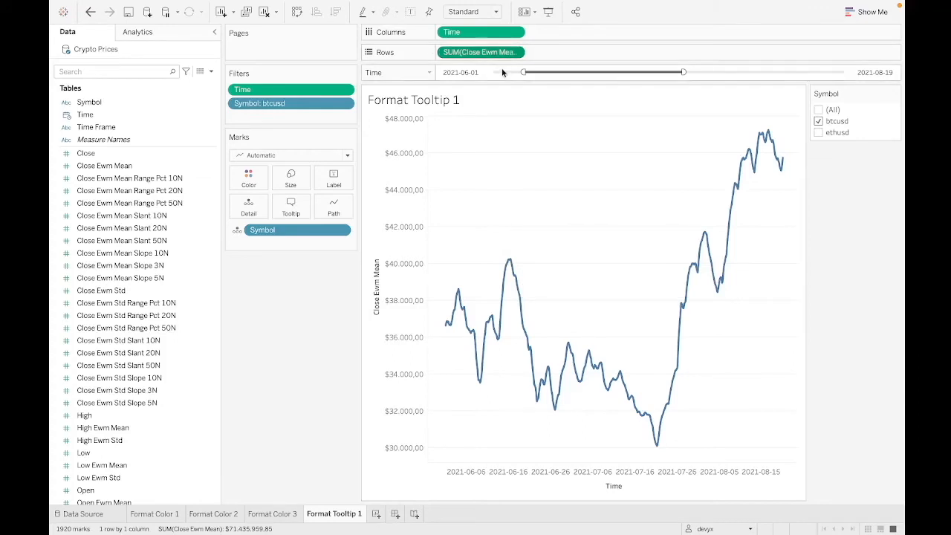
pyautogui.rightClick(486, 53)
pyautogui.click(511, 96)
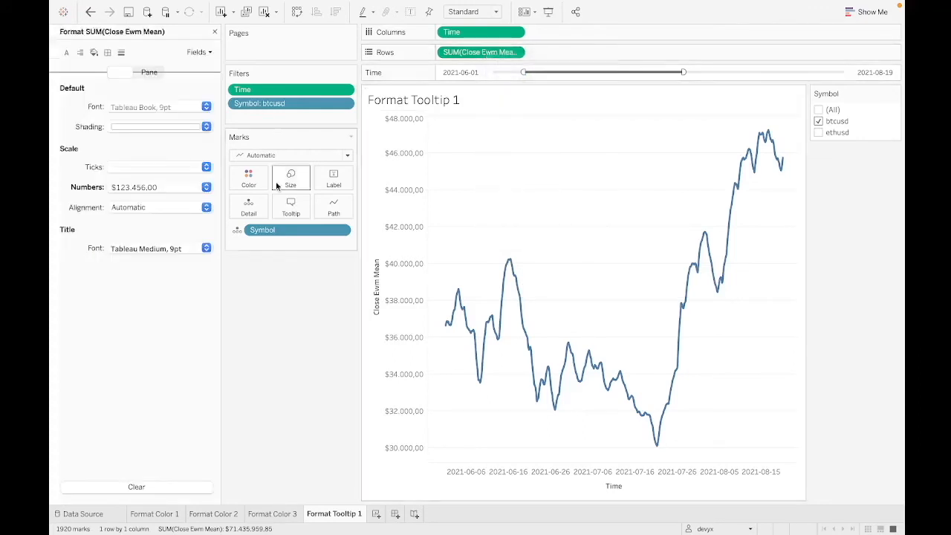
pyautogui.click(215, 32)
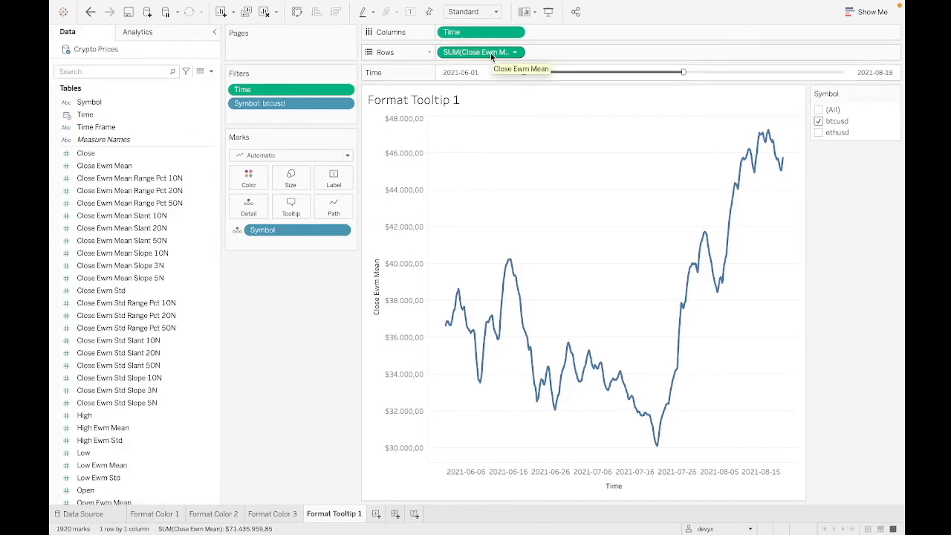
pyautogui.rightClick(490, 54)
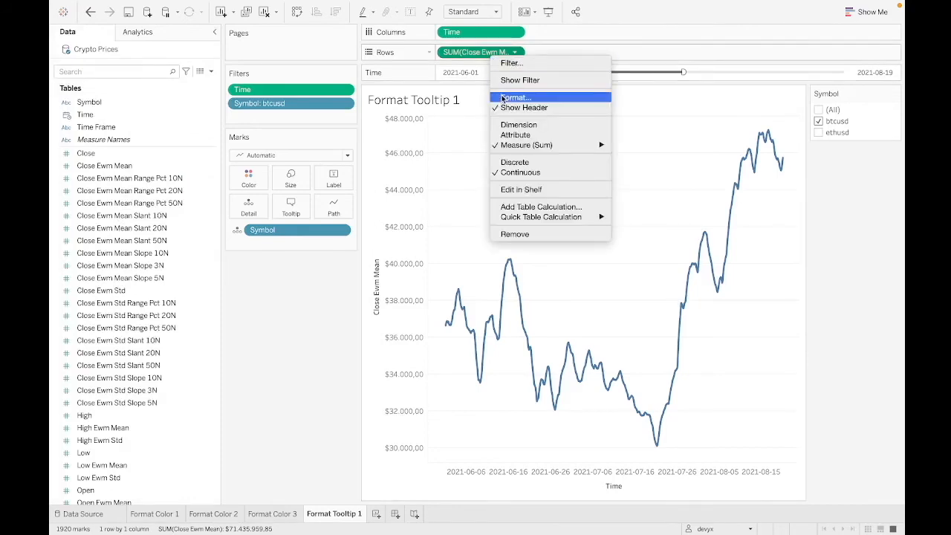
pyautogui.click(475, 269)
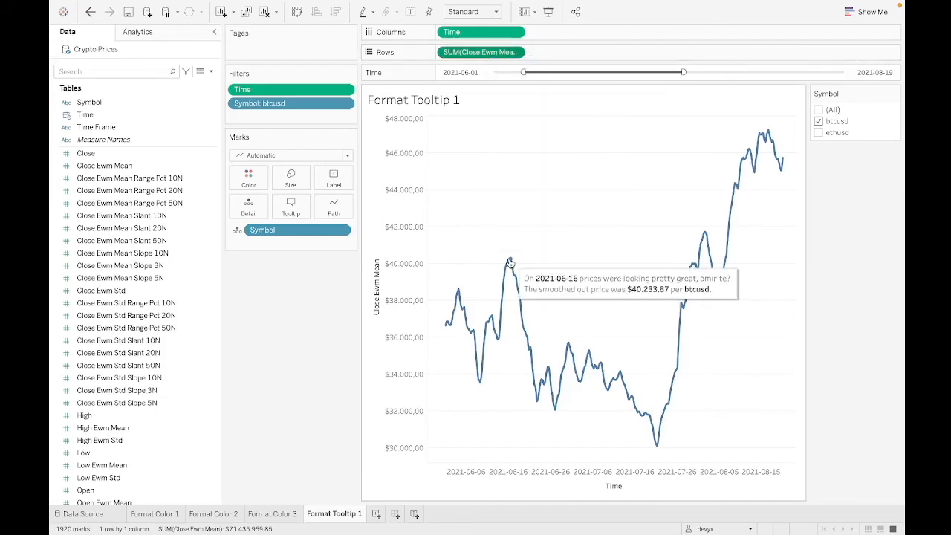
# - Duplicate the Format Tooltip 1 sheet and rename the copy Format Tooltip 2
pyautogui.rightClick(339, 514)
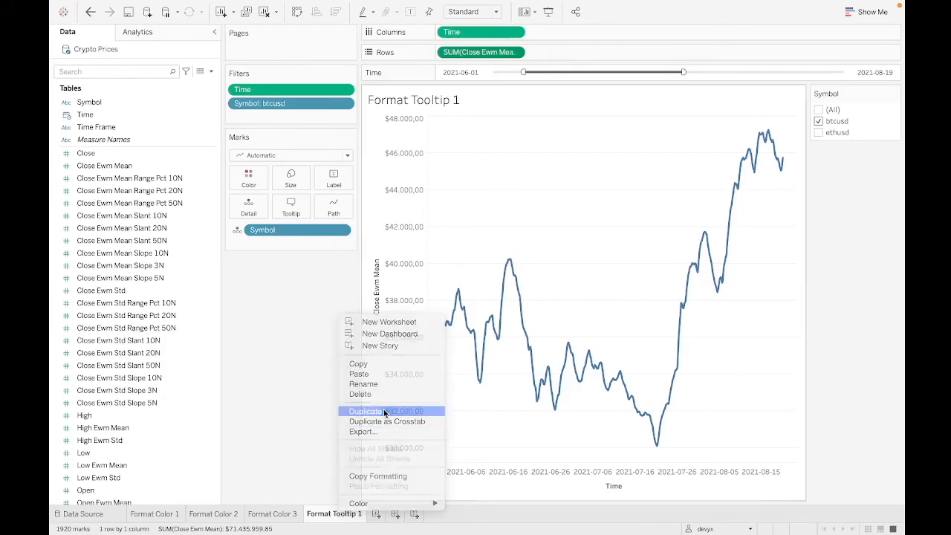
pyautogui.click(384, 413)
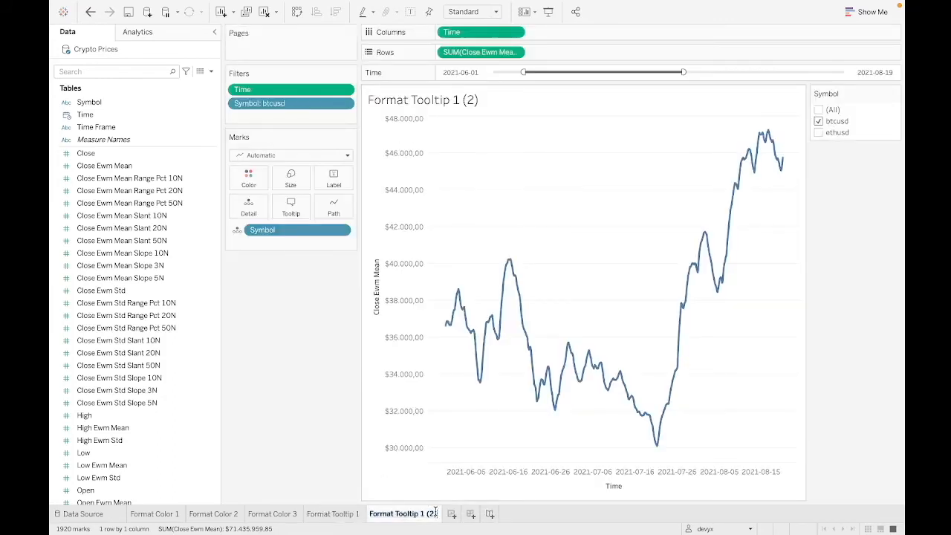
pyautogui.moveTo(438, 513); pyautogui.dragTo(421, 513)
pyautogui.write('2')
pyautogui.press('Return')
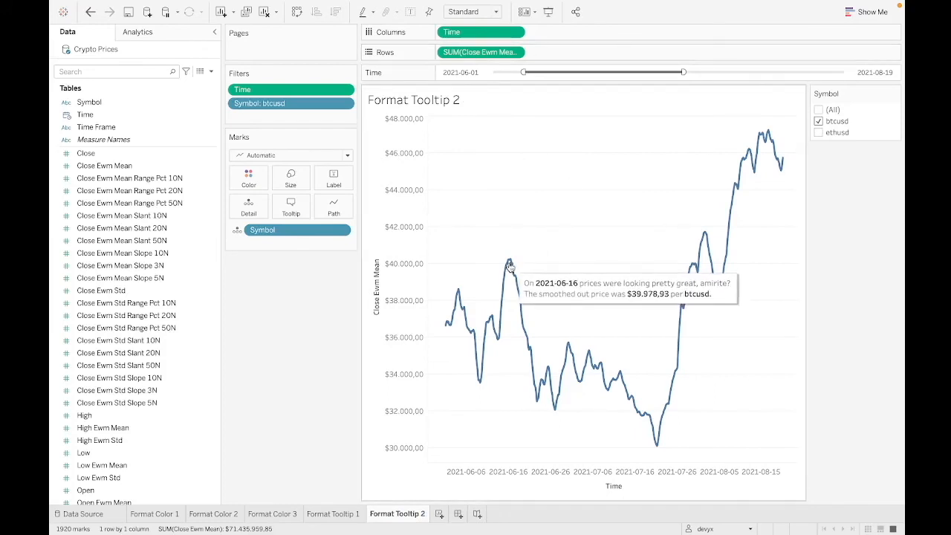
# - Try replacing the Close Ewm Mean pill on Rows with the Close field from the data list, and undo the replacement
pyautogui.moveTo(154, 153); pyautogui.dragTo(492, 53)
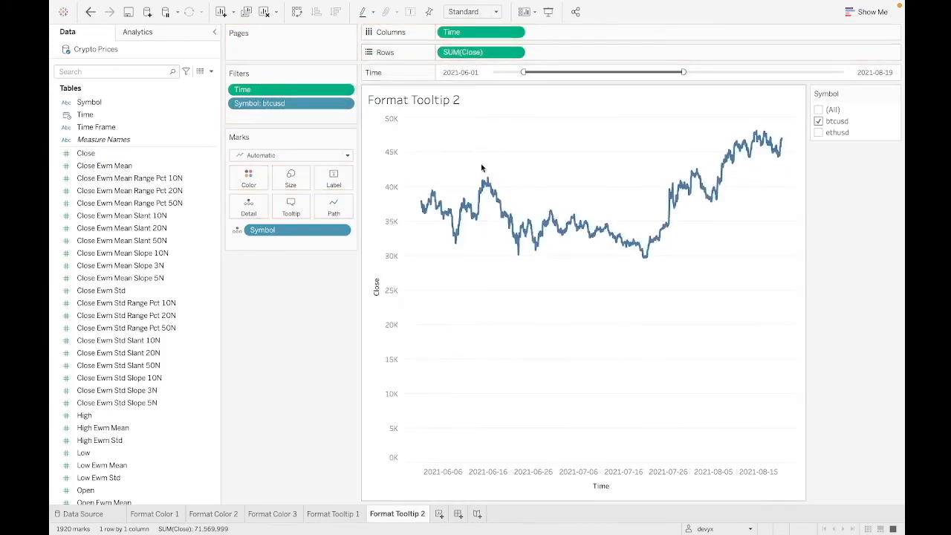
pyautogui.moveTo(487, 191)
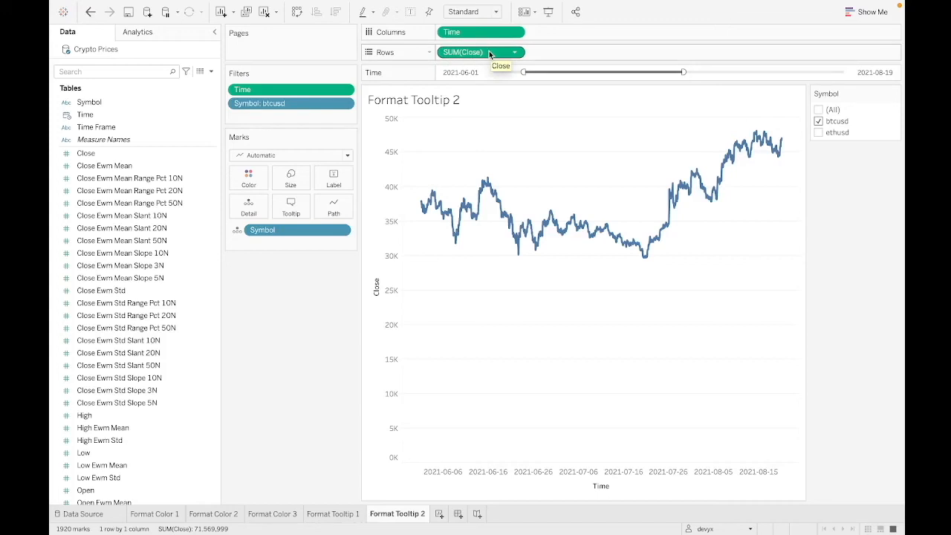
pyautogui.hotkey('ctrl', 'z')
pyautogui.moveTo(512, 261)
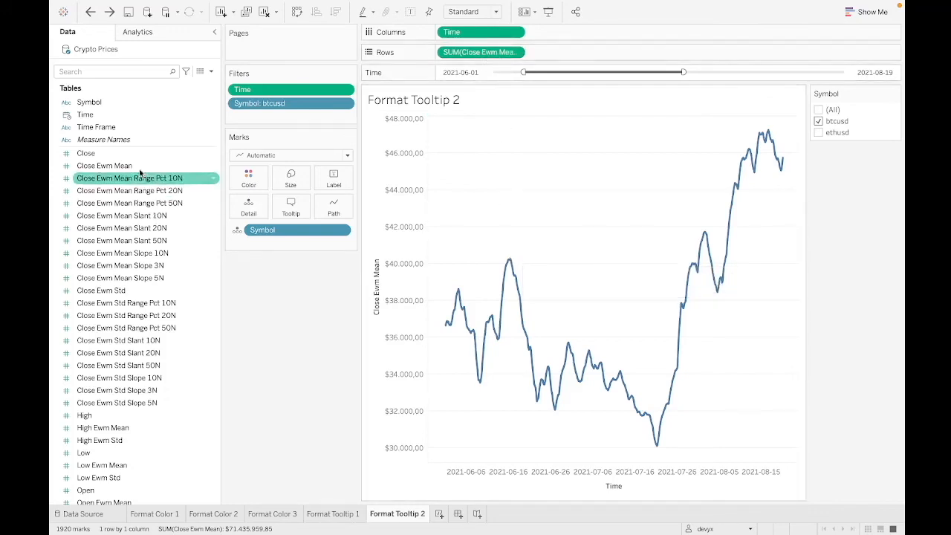
# - Edit the Rows measure's formula in place on Format Tooltip 2 to SUM([Close])
pyautogui.doubleClick(474, 54)
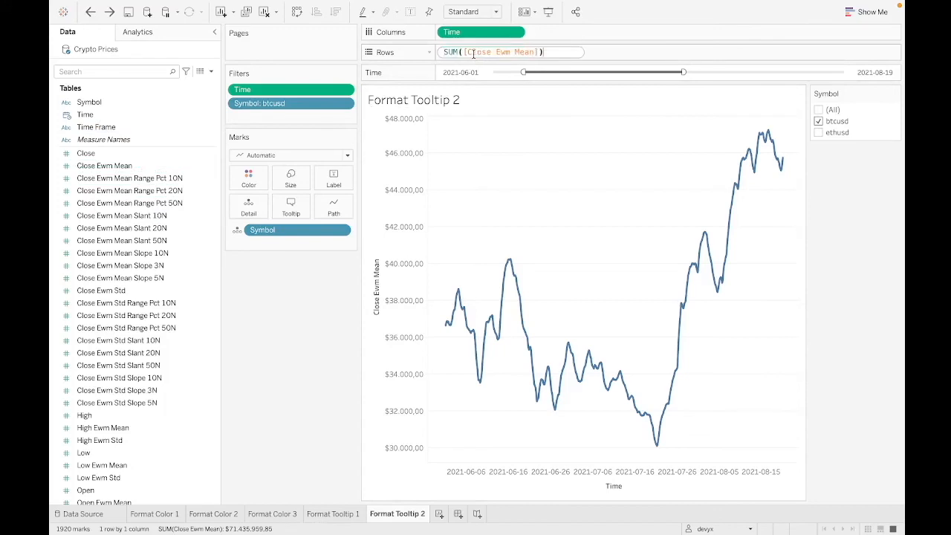
pyautogui.moveTo(539, 52); pyautogui.dragTo(462, 51)
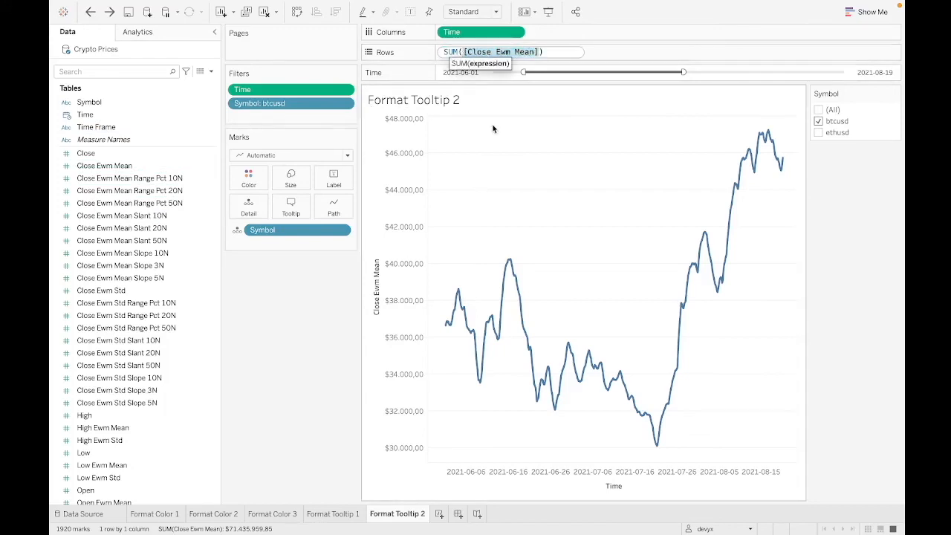
pyautogui.write('[Clo')
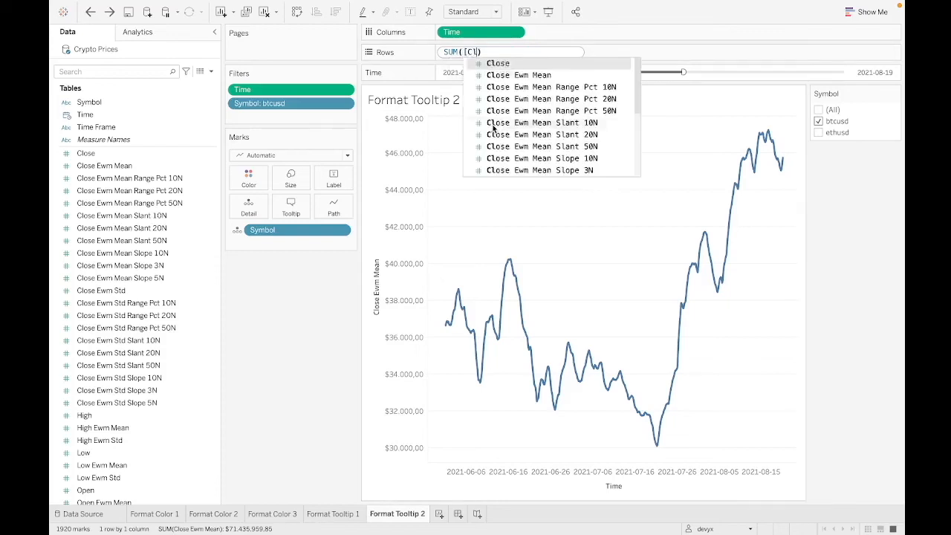
pyautogui.click(518, 66)
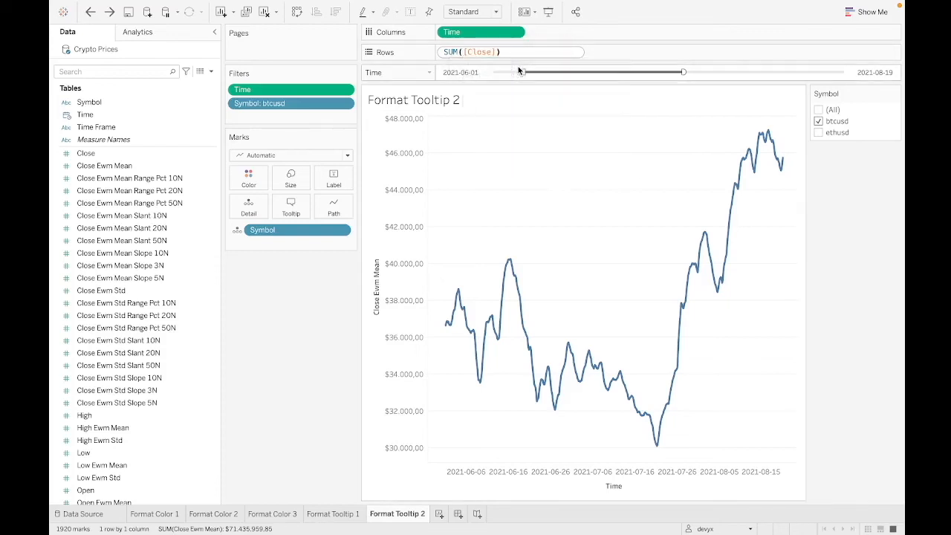
pyautogui.press('Return')
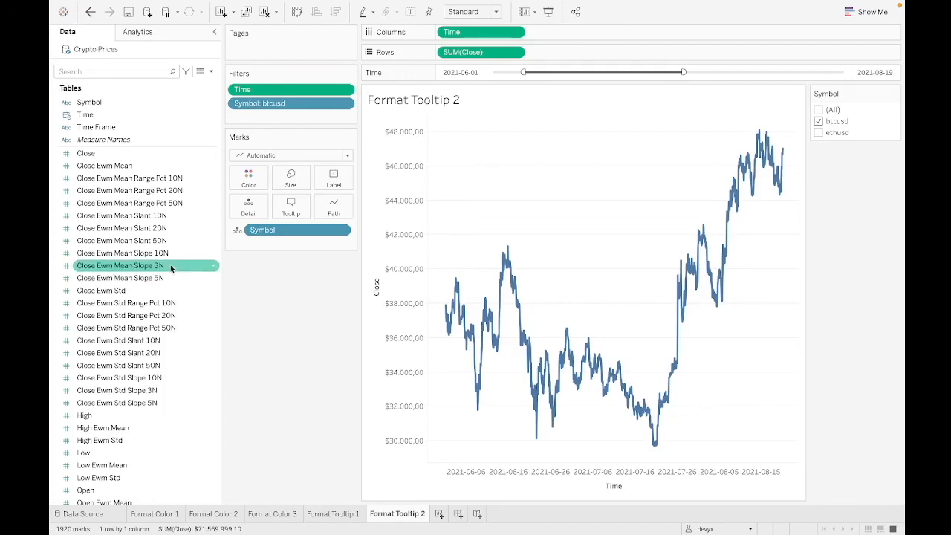
# - Review the color settings of Close Ewm Std Slant 20N on the Format Color 2 sheet, including the custom diverging palette's start color
pyautogui.click(230, 514)
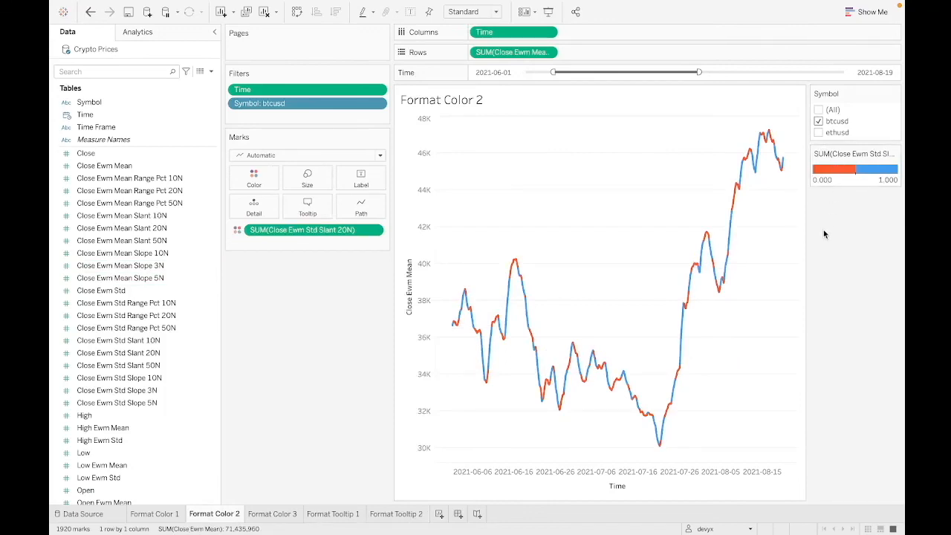
pyautogui.doubleClick(856, 174)
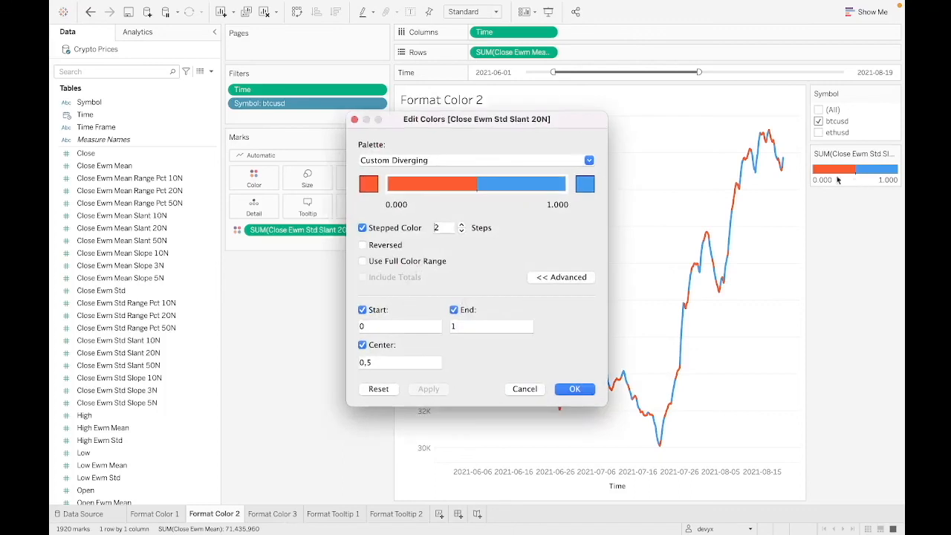
pyautogui.click(369, 185)
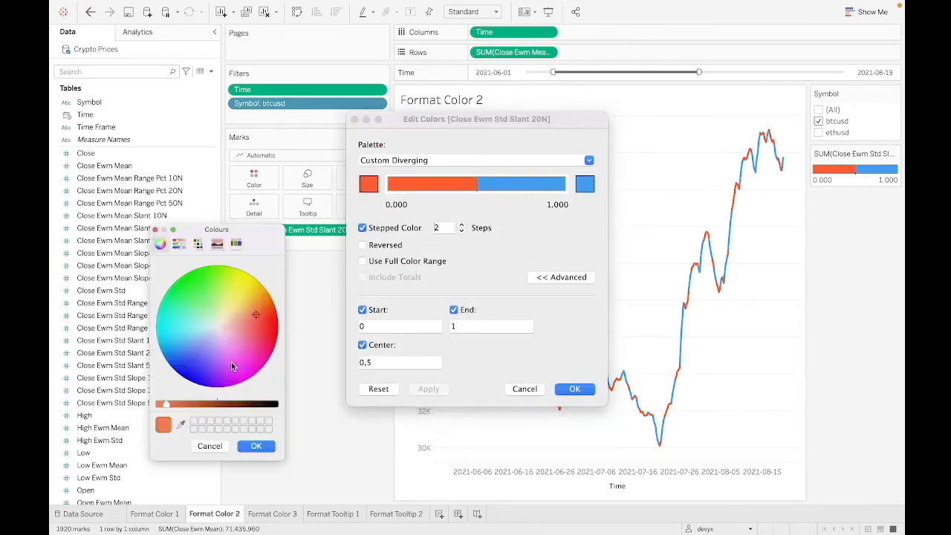
pyautogui.click(154, 230)
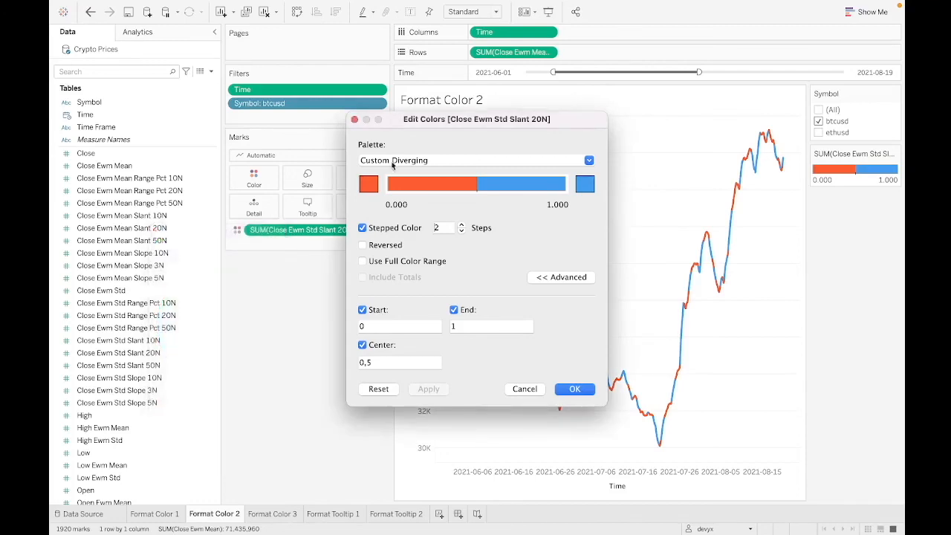
pyautogui.click(355, 120)
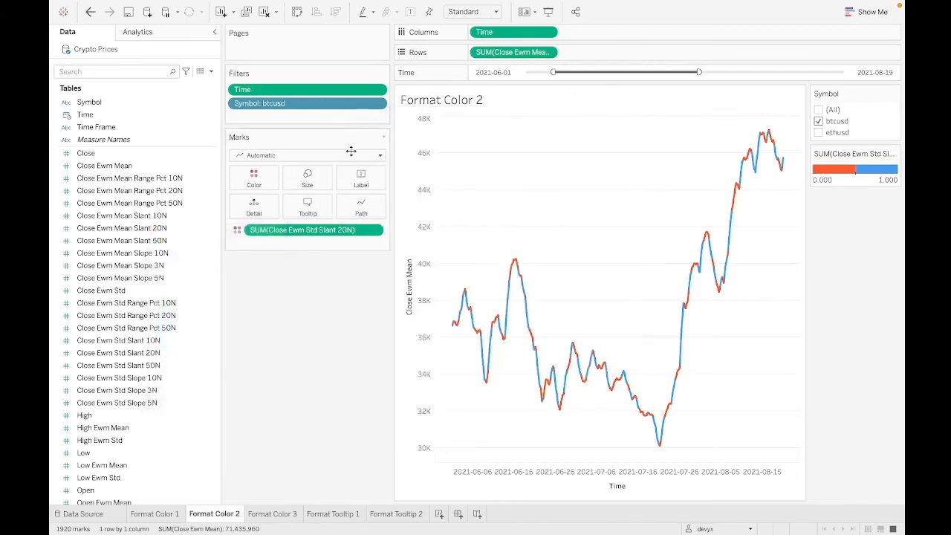